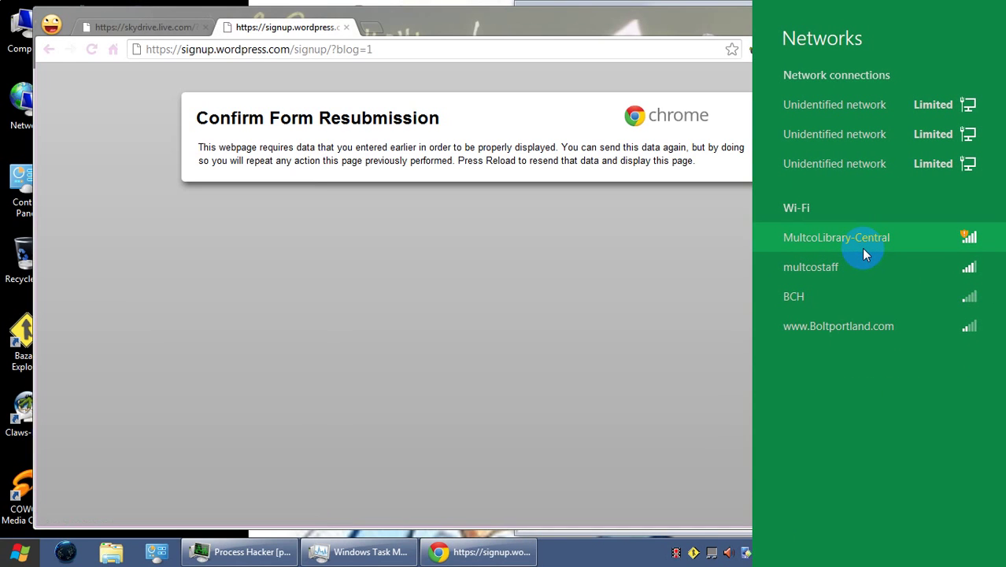
- Connect to the MultcoLibrary-Central Wi-Fi network
click(863, 250)
click(917, 360)
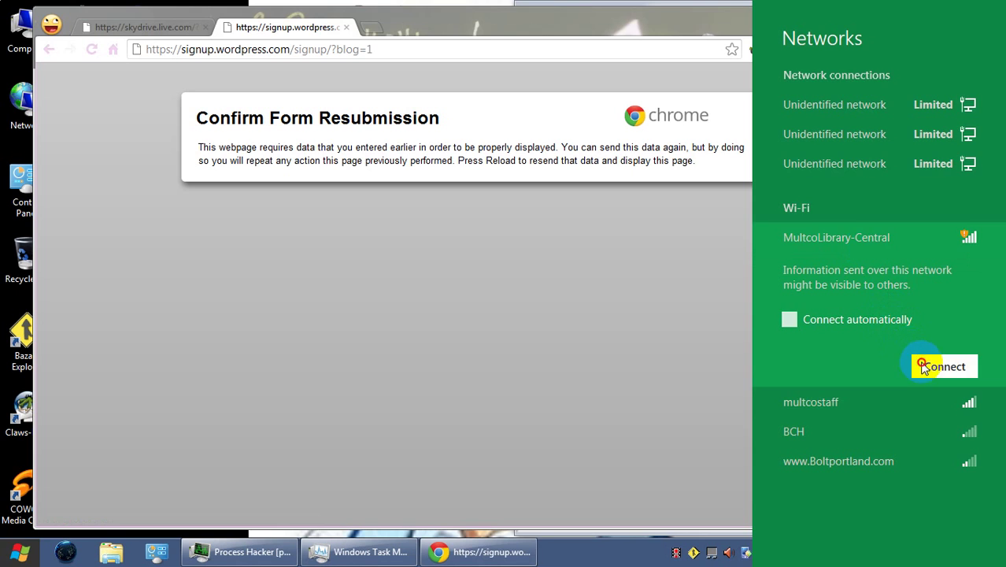
- Open the Google home page in a new tab and sign out of the Google account
click(368, 30)
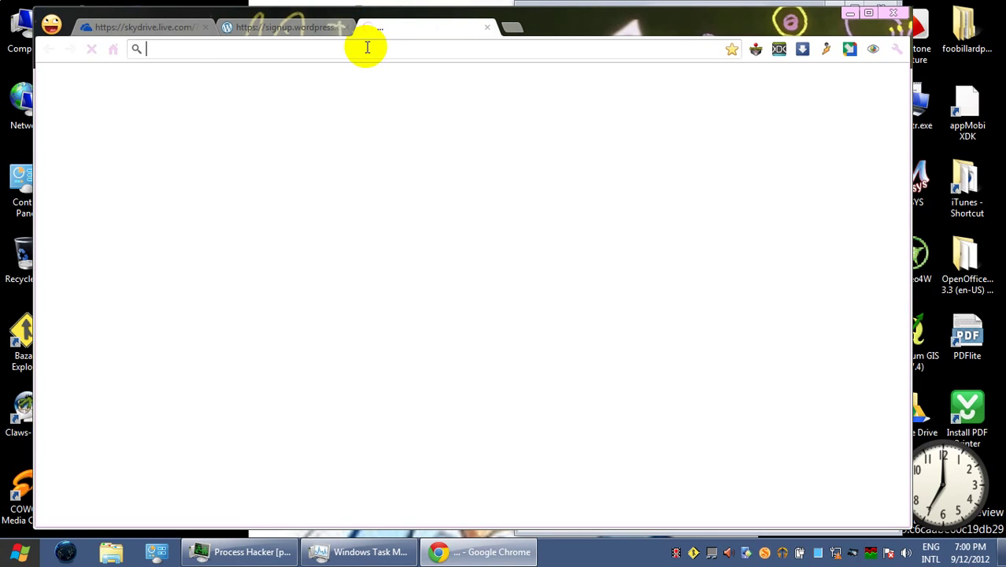
text(g)
key(Return)
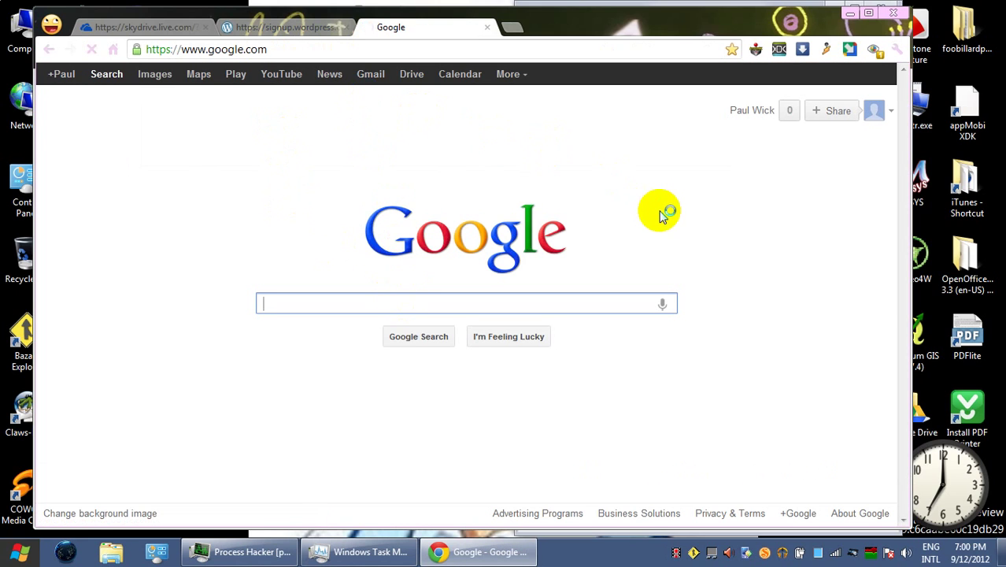
click(893, 115)
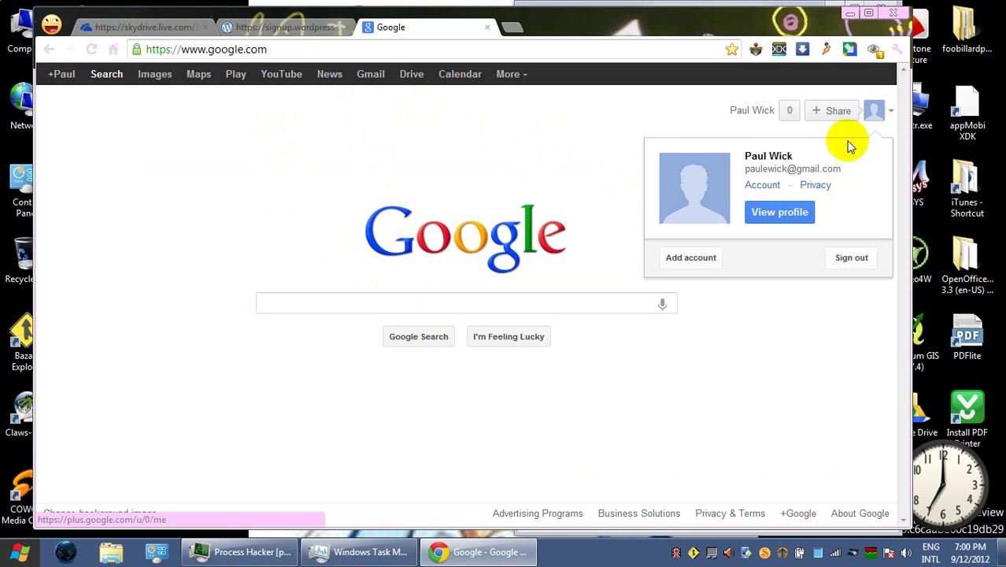
click(849, 260)
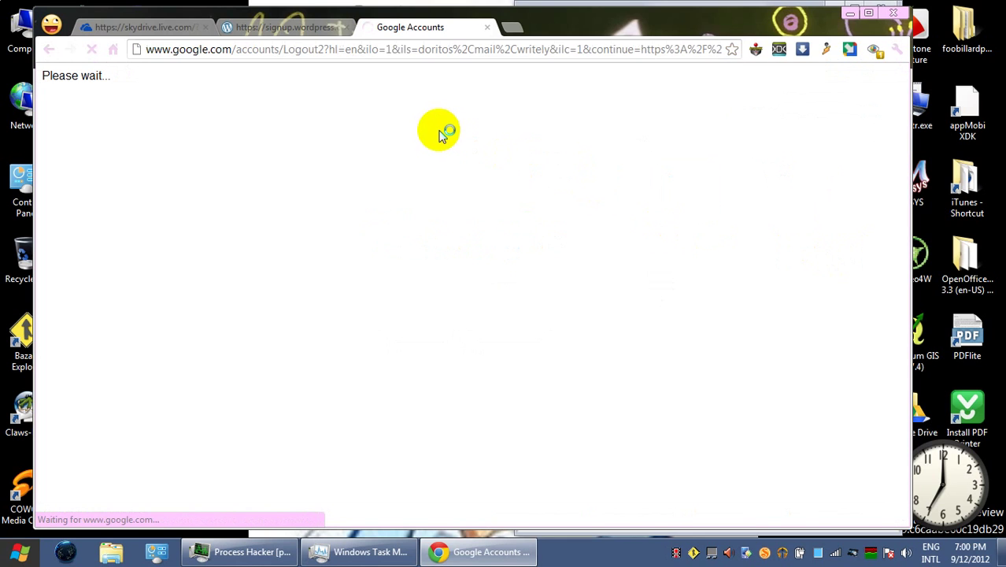
- Minimize the Chrome window on its WordPress signup page and launch the Nightly browser from the desktop
click(293, 27)
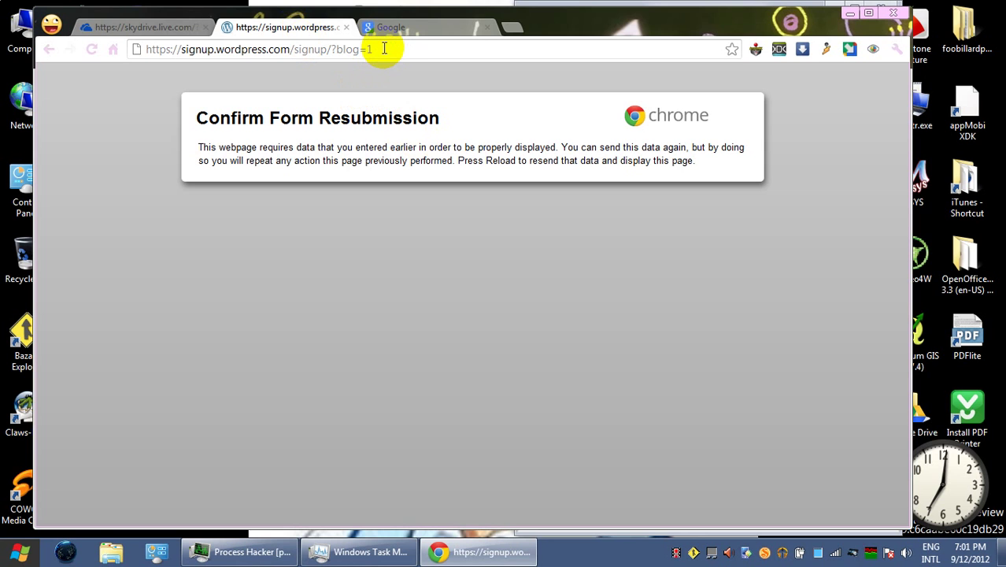
click(852, 13)
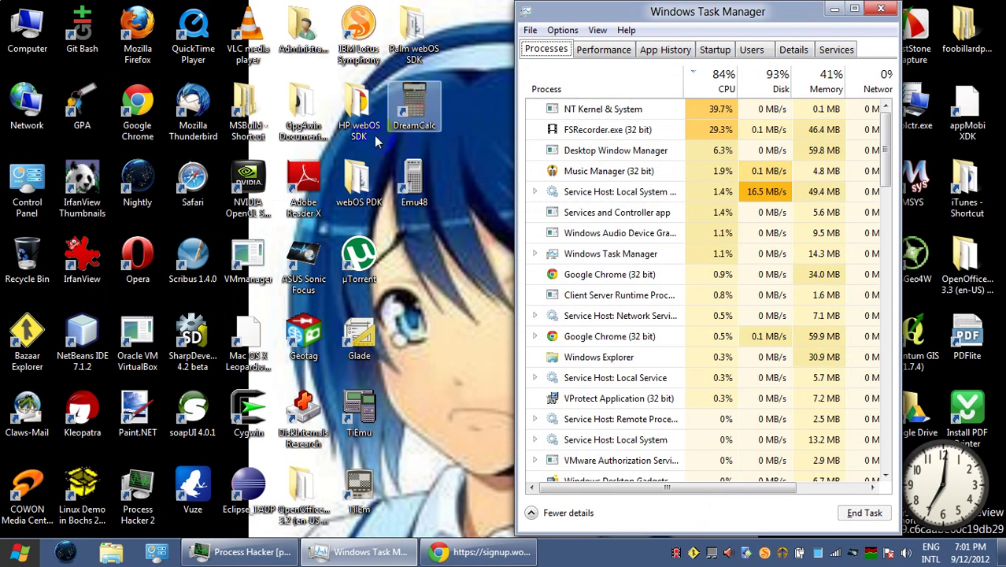
click(304, 162)
click(304, 162)
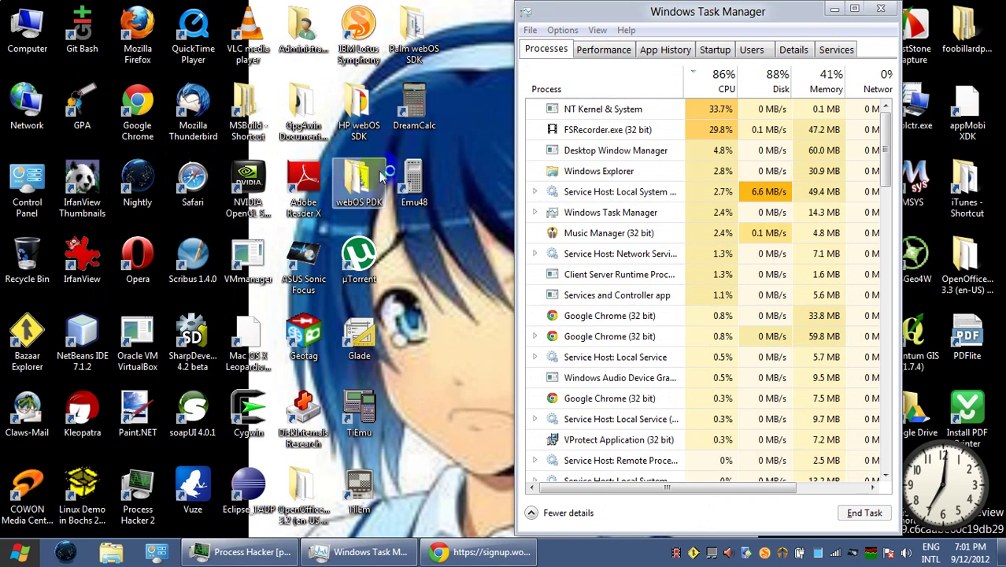
click(459, 166)
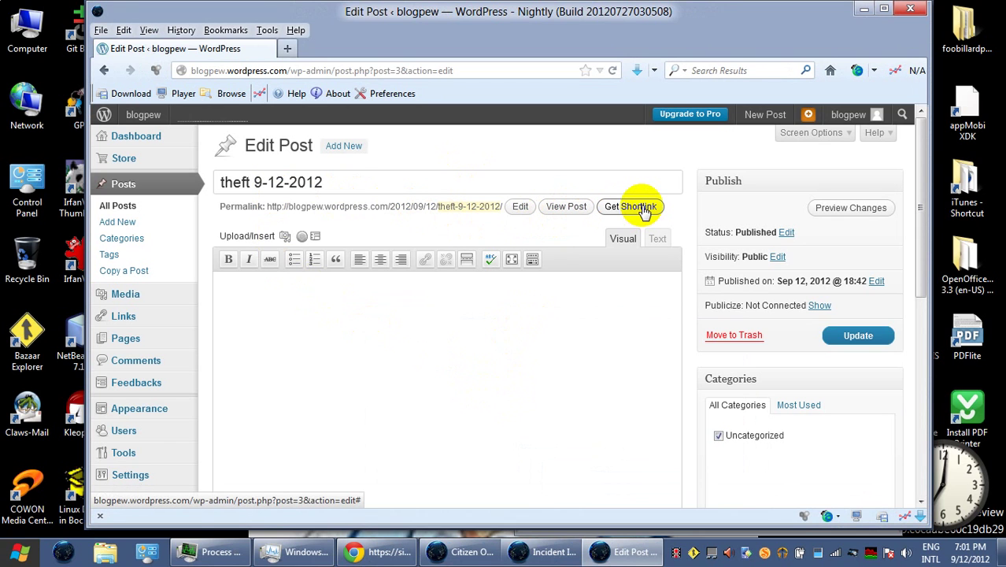
- View the shortlink of the "theft 9-12-2012" post, dismiss it, and look over the rest of the Edit Post page
click(643, 208)
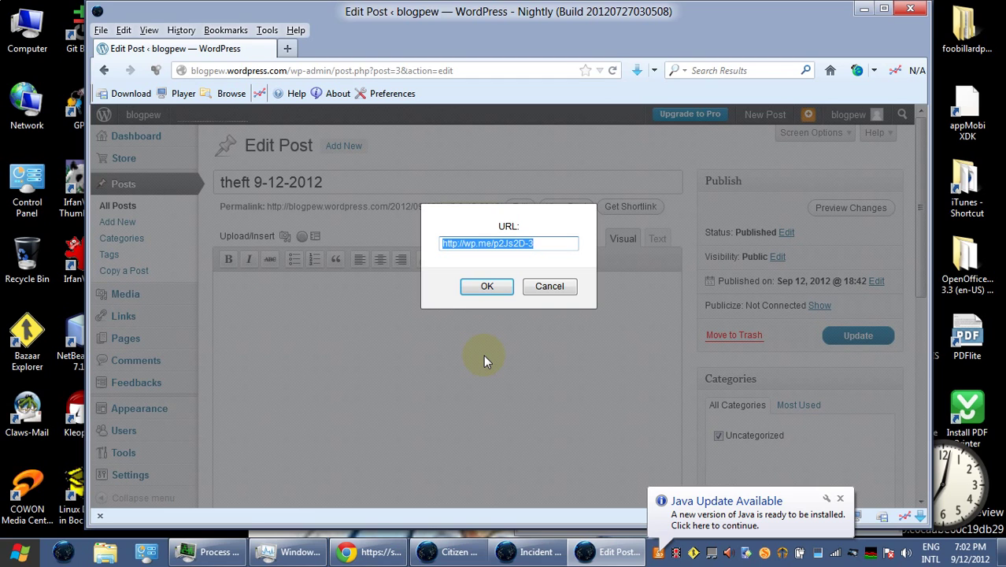
click(541, 289)
scroll(584, 427, down, 8)
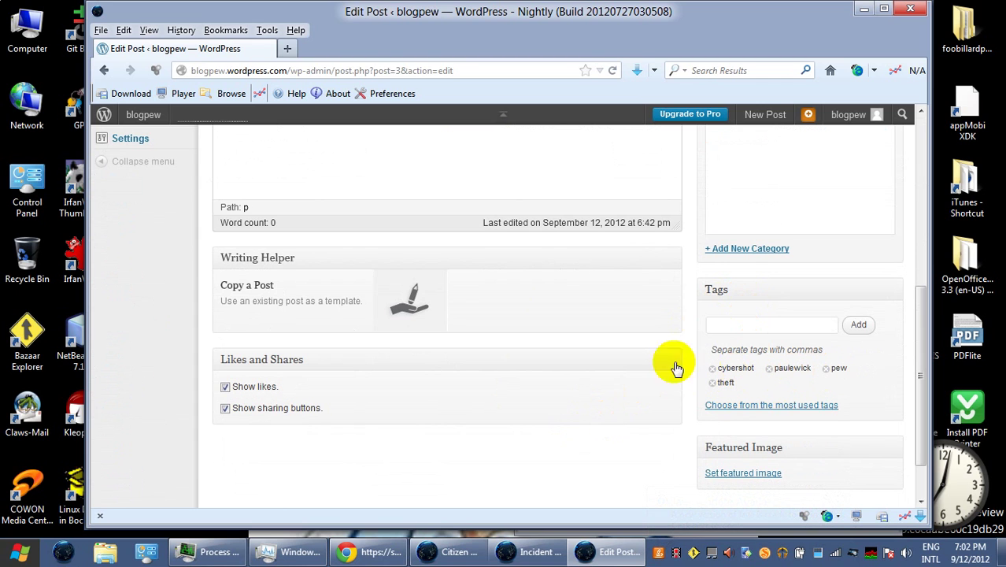
scroll(583, 389, up, 8)
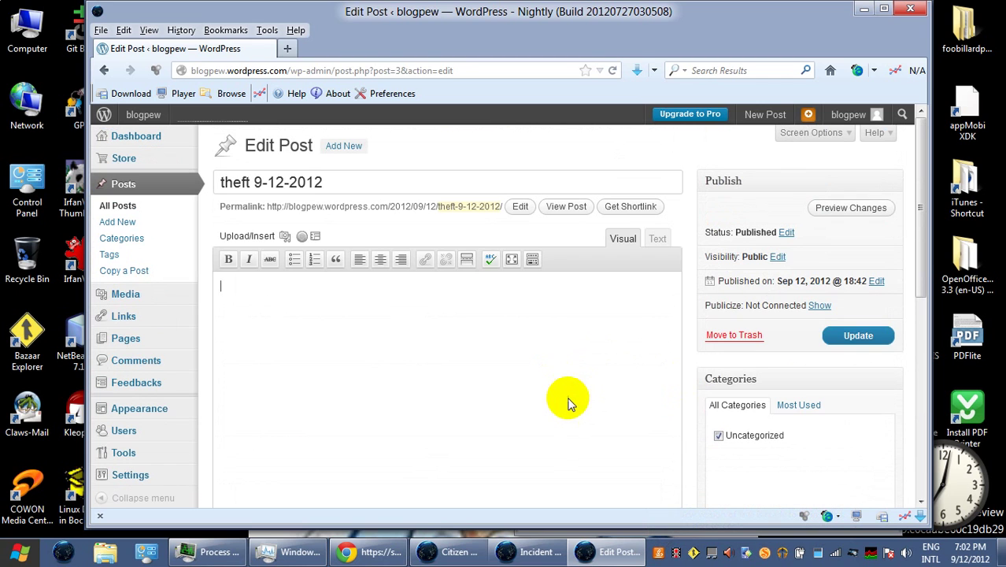
- Open a new tab, show the full browsing history, and load the Incident Information page from today's entries
click(289, 49)
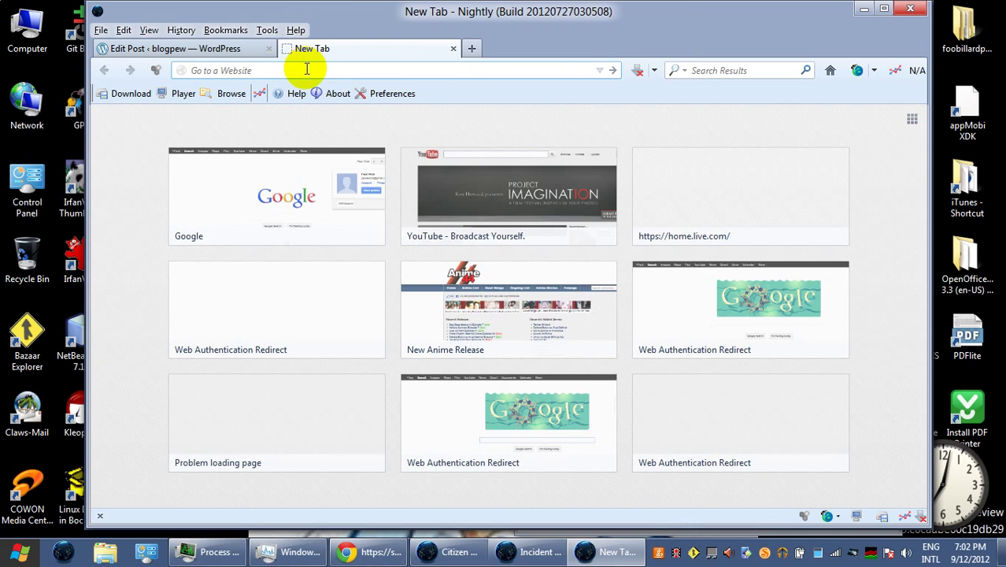
click(181, 30)
click(205, 59)
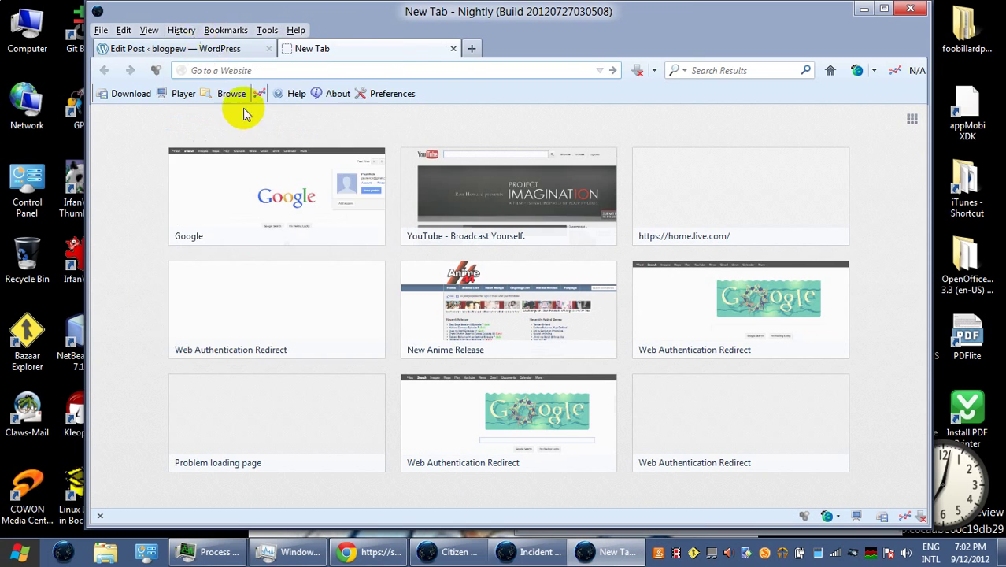
double_click(298, 95)
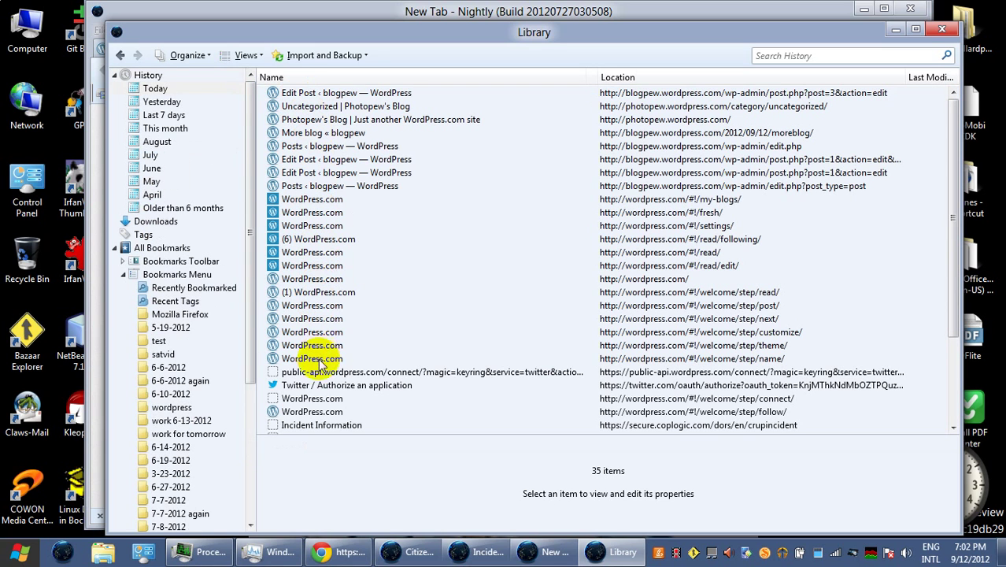
double_click(318, 426)
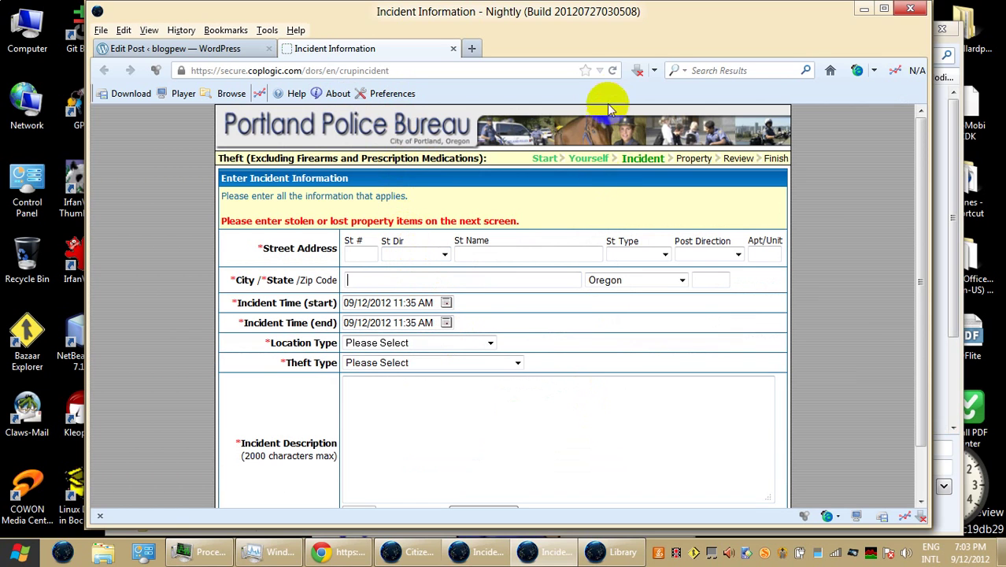
- Go back to the theft report's Reporting Person Information page, review its entries, and return to the incident form
drag(922, 178, 942, 285)
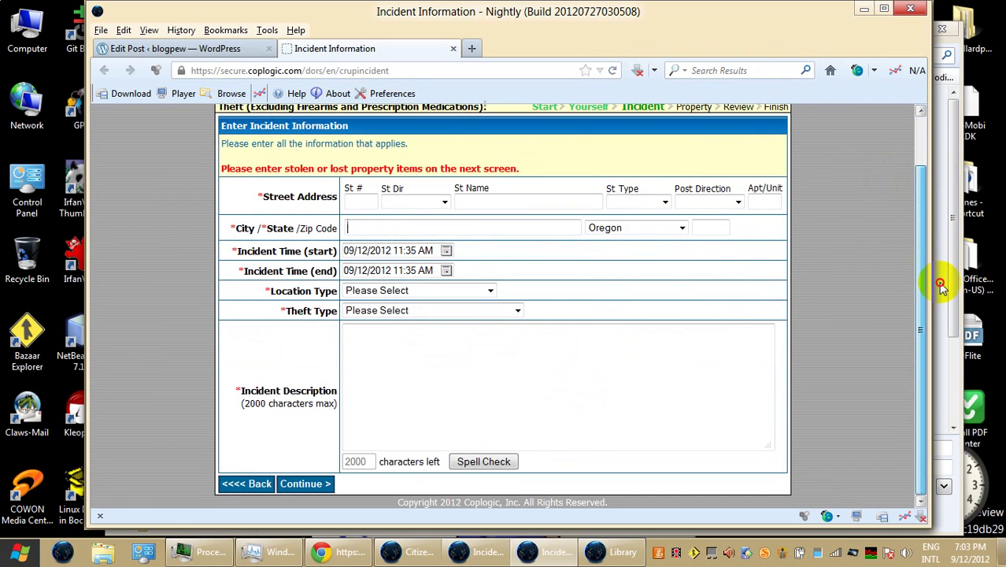
click(248, 484)
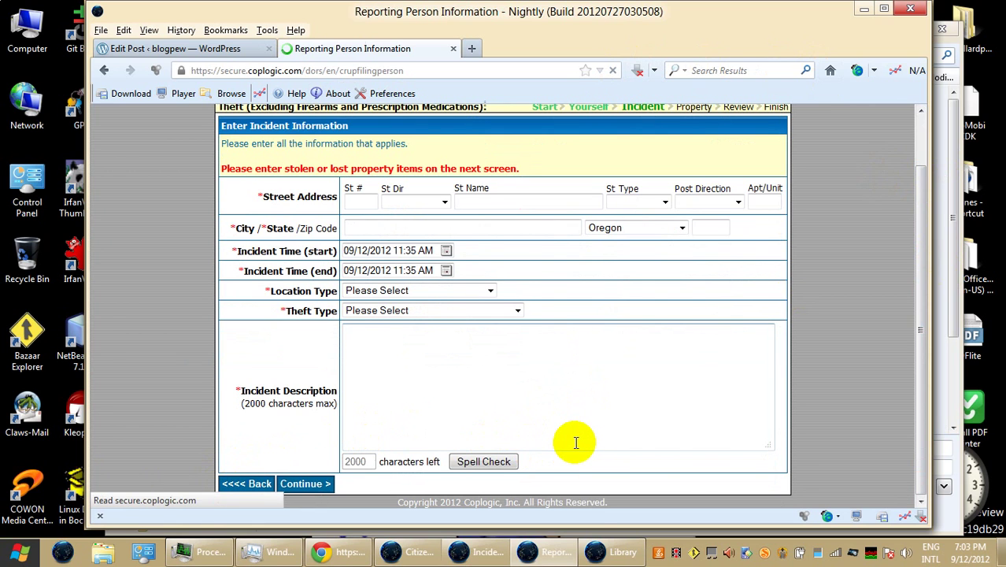
drag(923, 256, 921, 359)
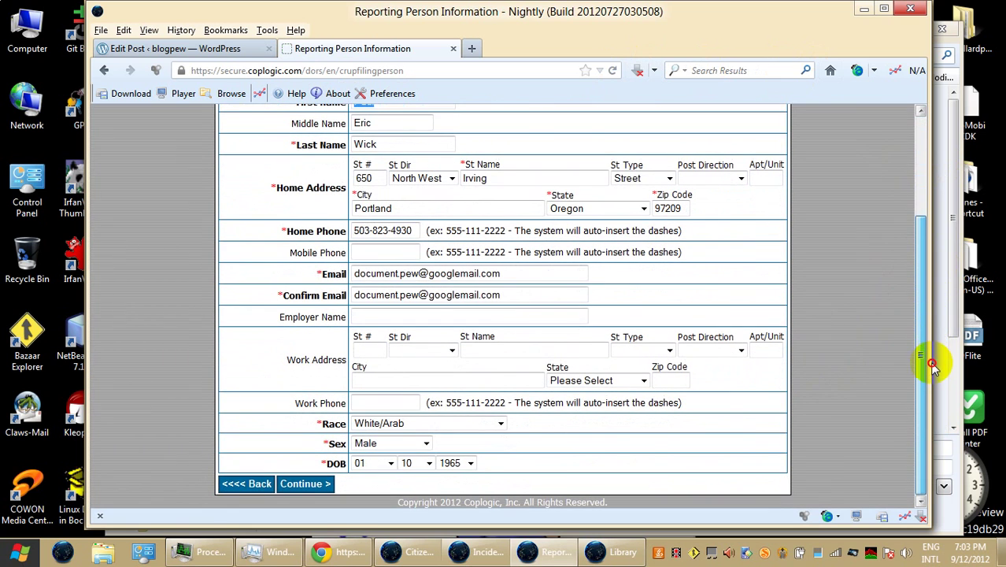
click(314, 485)
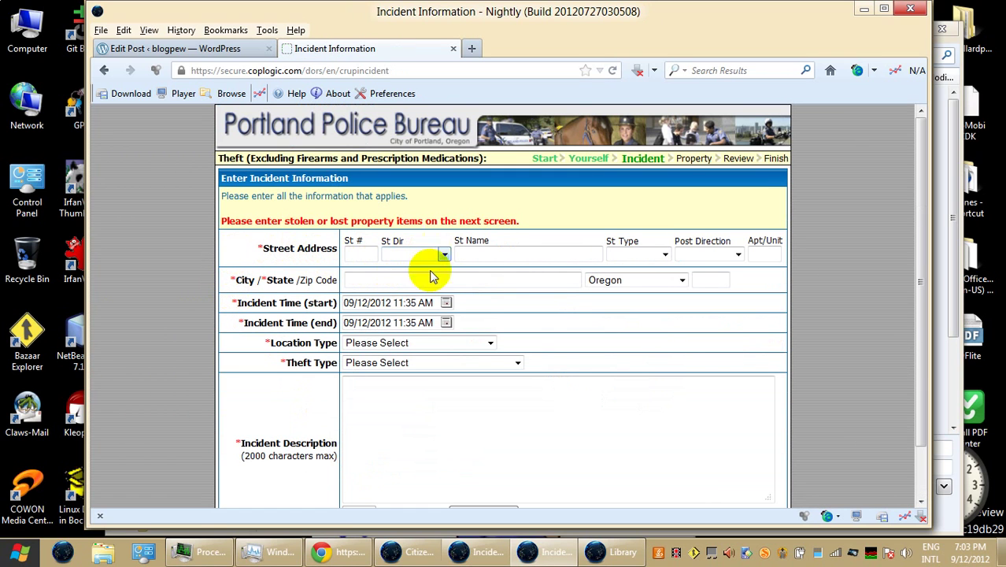
- Begin the Incident Description with "I slept on the sidewalk near Couch St and 2nd Ave"
click(403, 403)
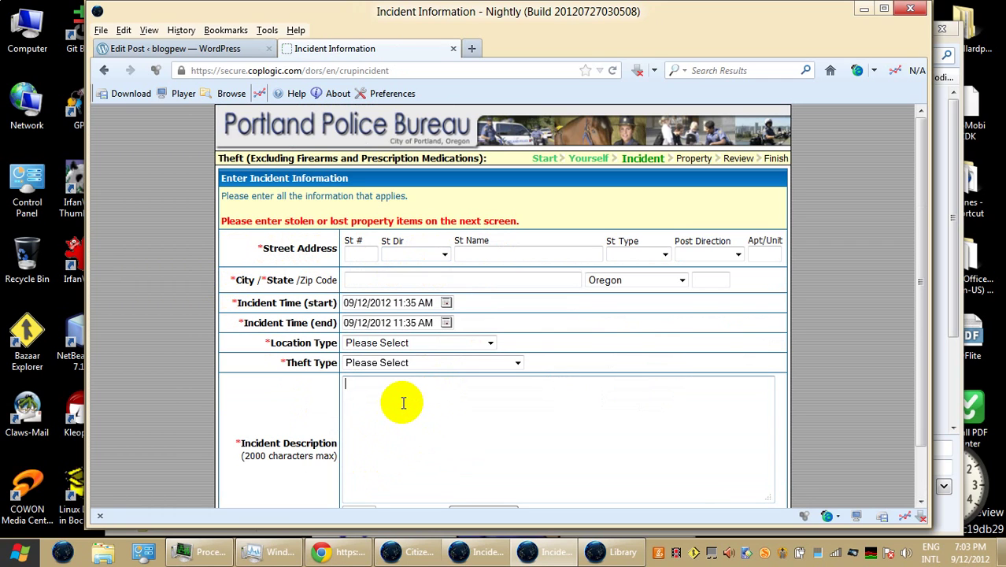
text(I slep o)
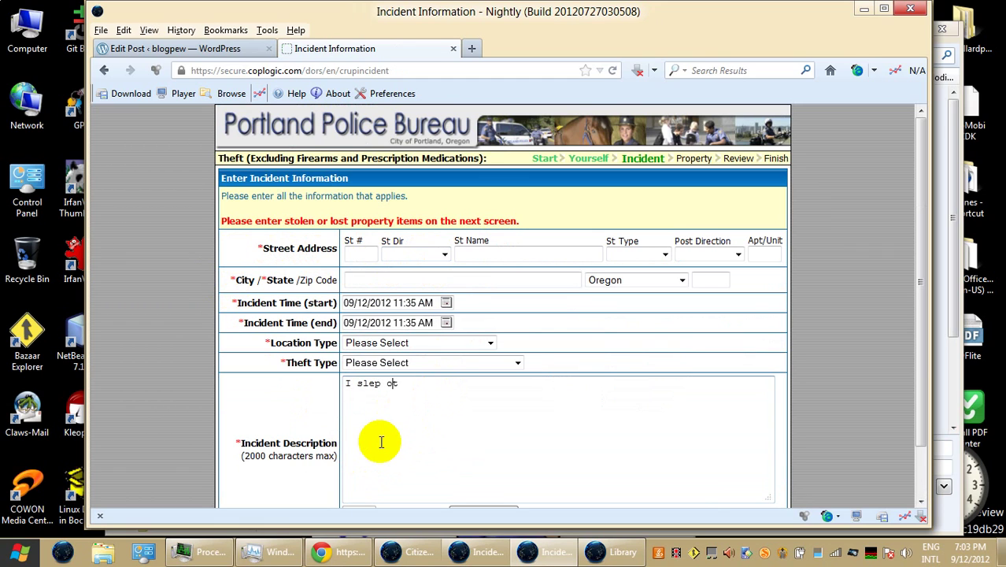
key(BackSpace)
key(BackSpace)
text(t on)
text(the sidewalk near)
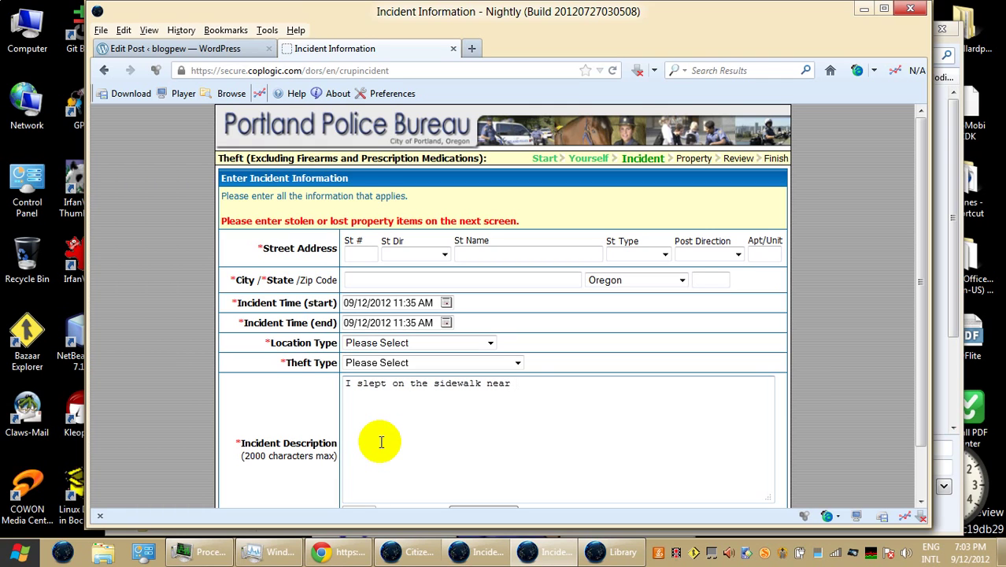
text( Couch St and)
click(386, 397)
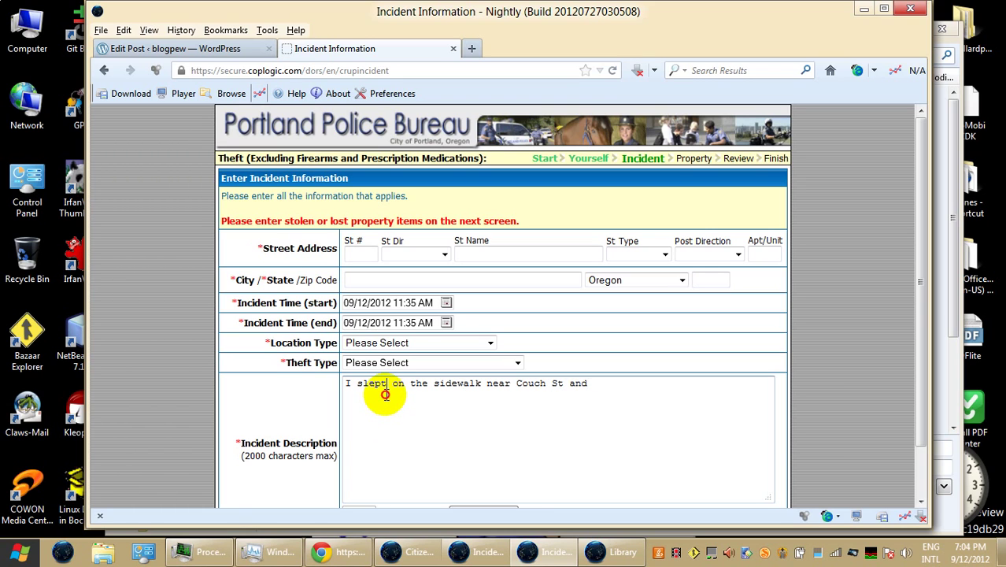
text(2nd)
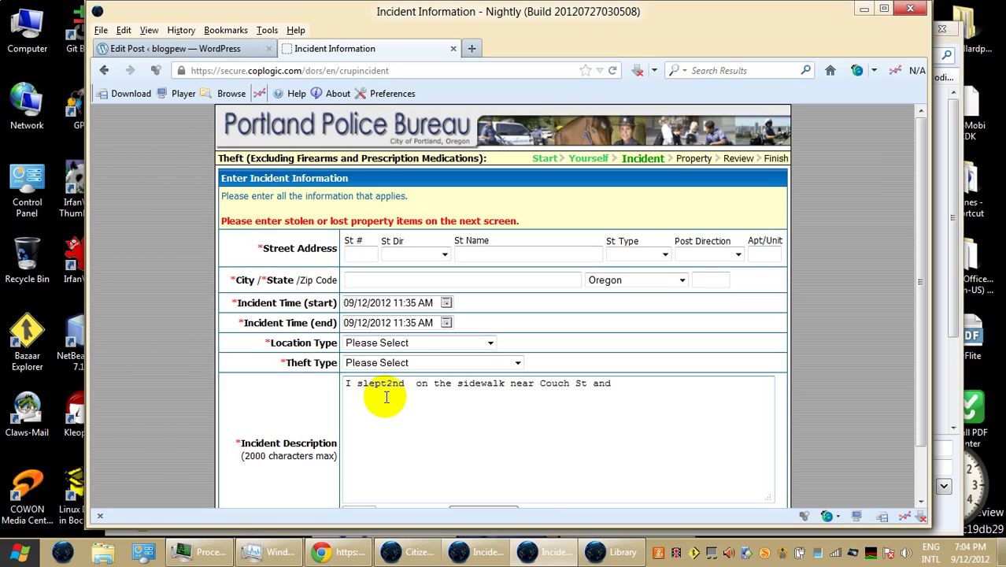
key(ctrl+z)
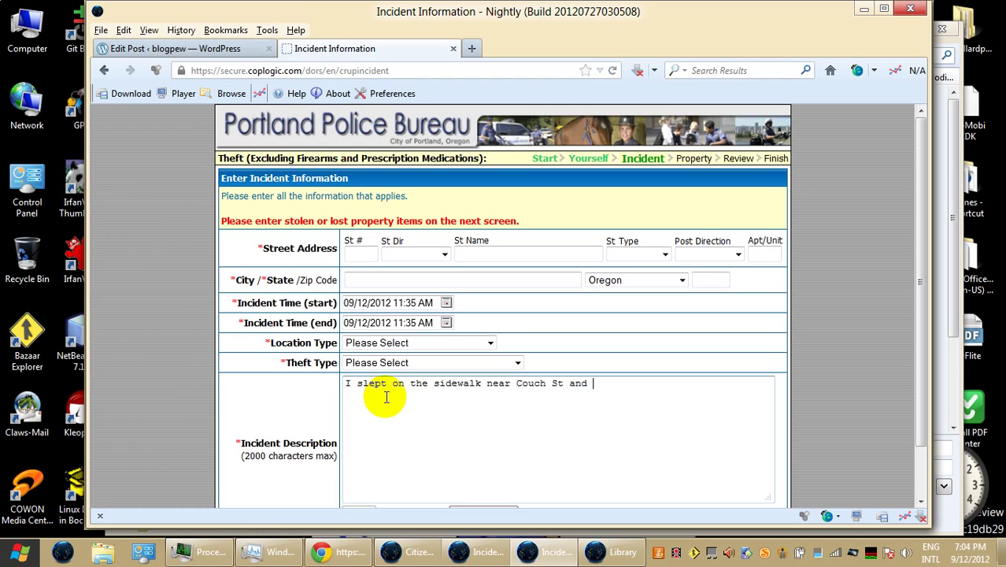
text(2nd Ave)
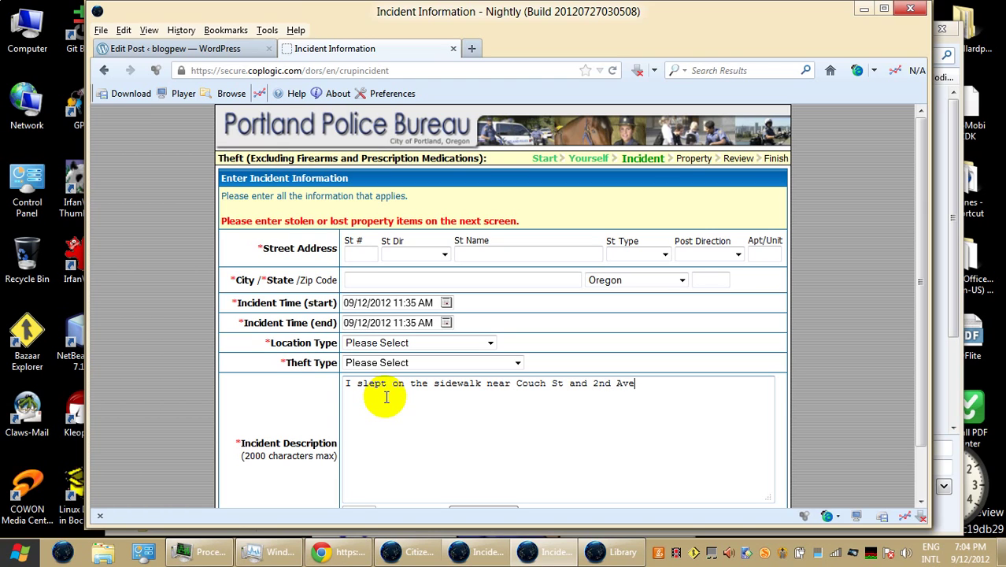